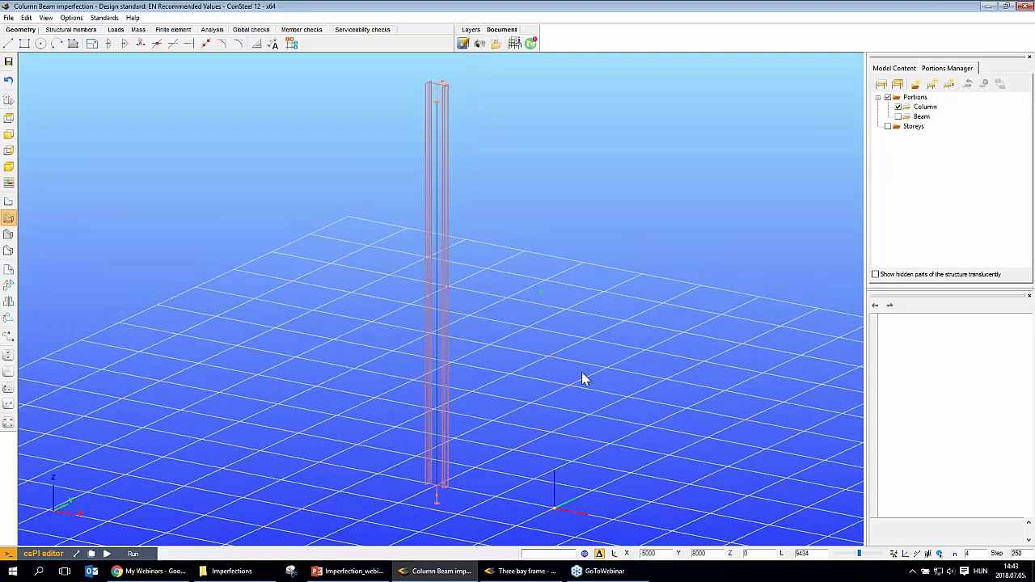
Display the column as a solid shaded model and bring up its loads.
{"action": "left_click", "coordinate": [8, 253]}
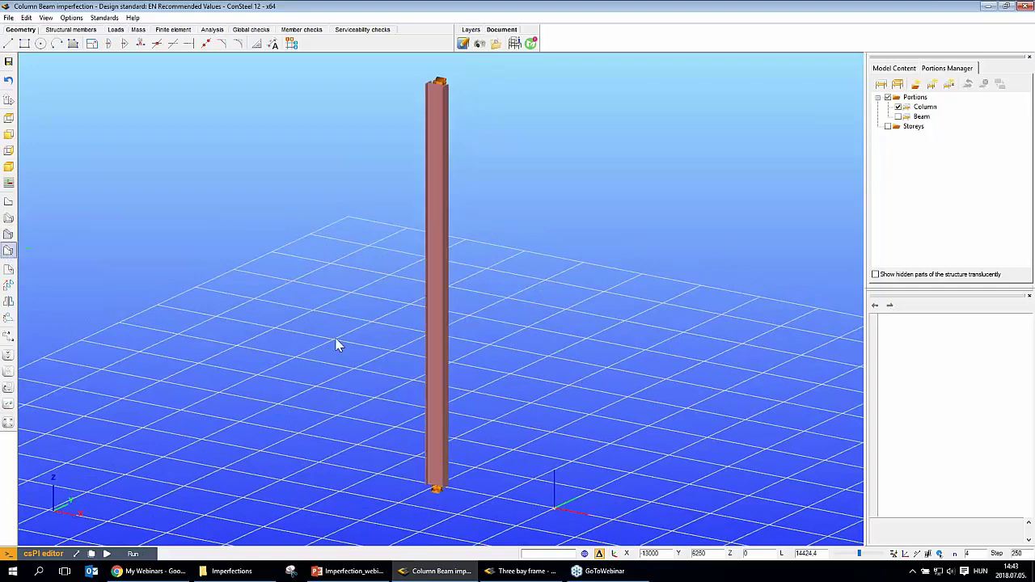
{"action": "scroll", "coordinate": [343, 333], "scroll_direction": "down", "scroll_amount": 2}
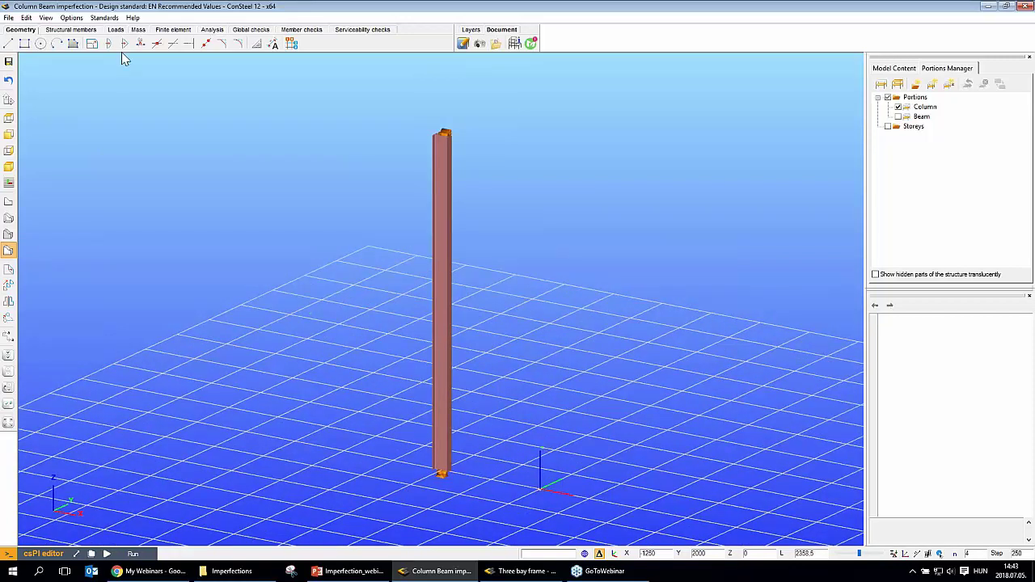
{"action": "left_click", "coordinate": [116, 29]}
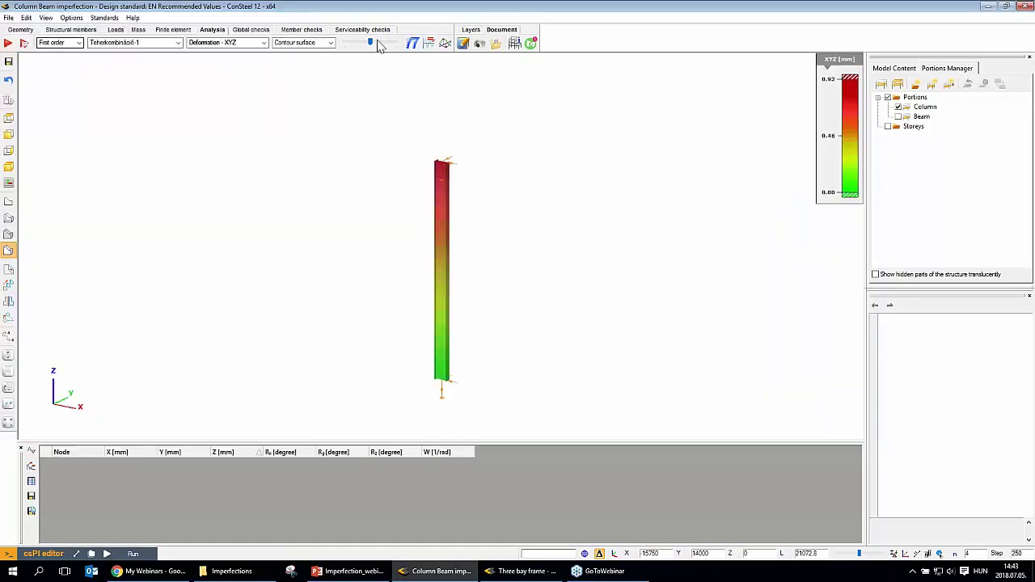
Adjust the deformation display scale and examine the column's first buckling eigenshape as a contour surface.
{"action": "left_click", "coordinate": [376, 42]}
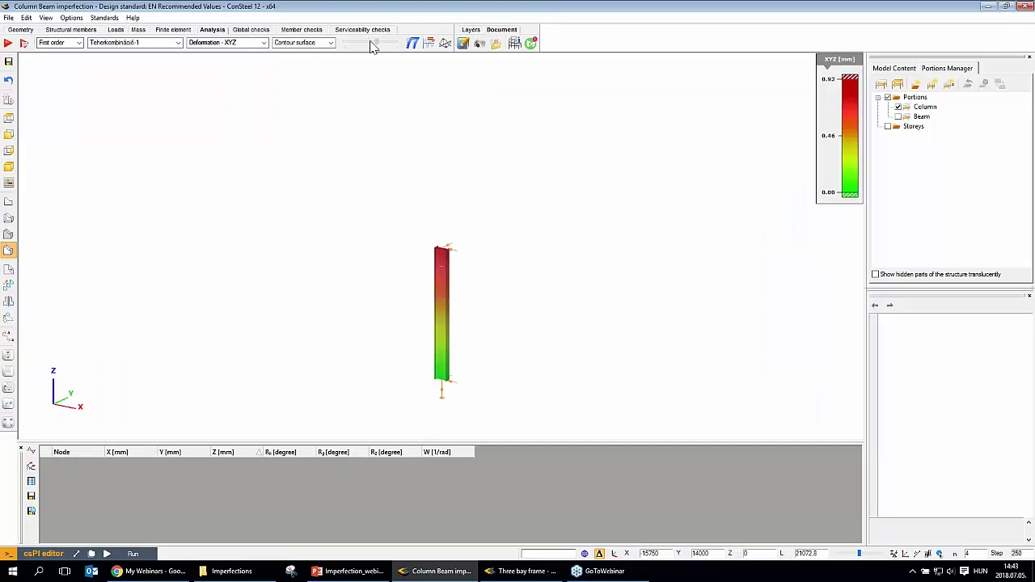
{"action": "left_click_drag", "start_coordinate": [374, 43], "coordinate": [369, 43]}
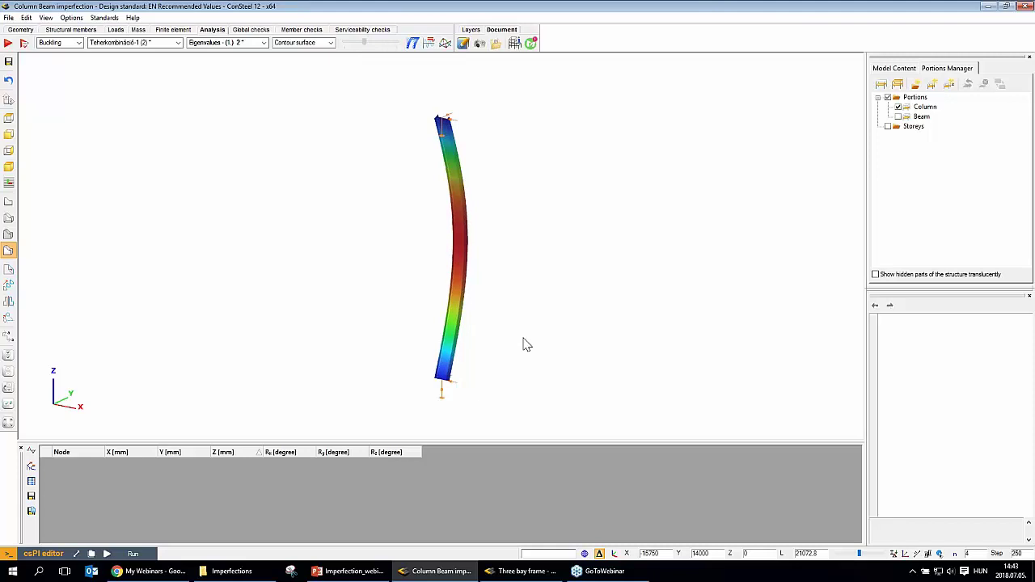
{"action": "middle_click_drag", "start_coordinate": [526, 346], "coordinate": [496, 187]}
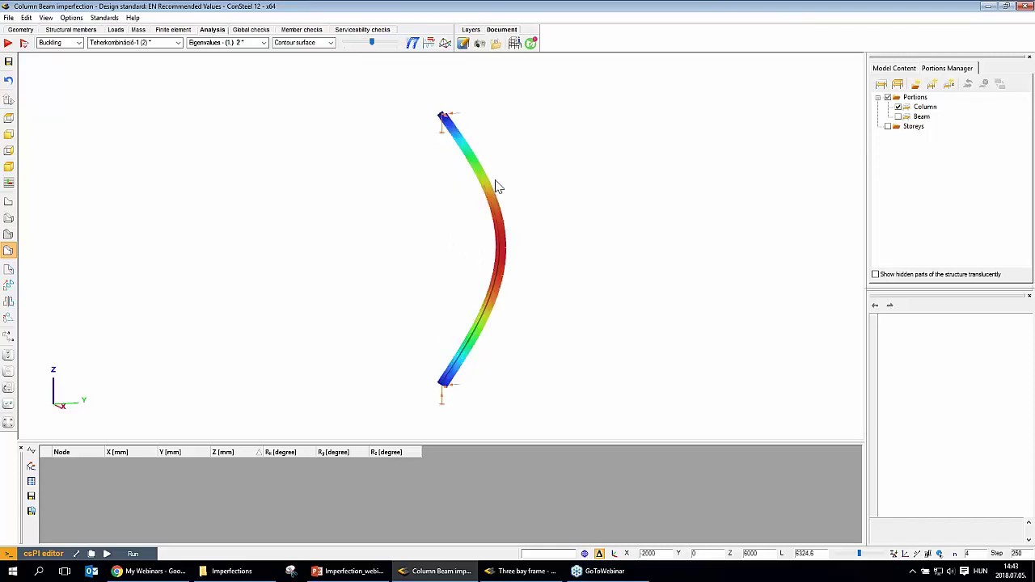
{"action": "left_click", "coordinate": [495, 185]}
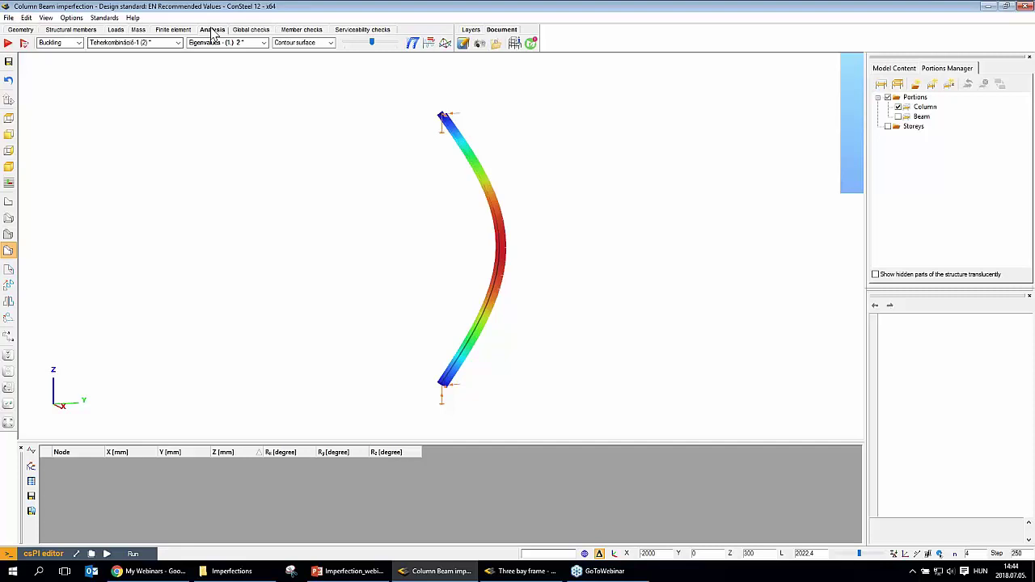
{"action": "left_click", "coordinate": [212, 31]}
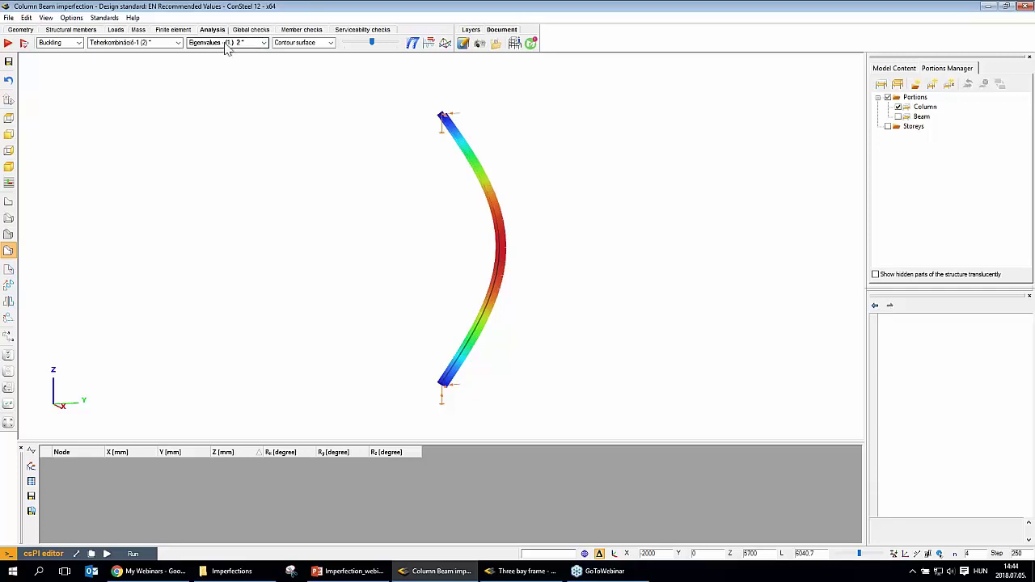
Switch to PowerPoint and review the slides on second order effects and the geometrical imperfection of a column.
{"action": "left_click", "coordinate": [347, 575]}
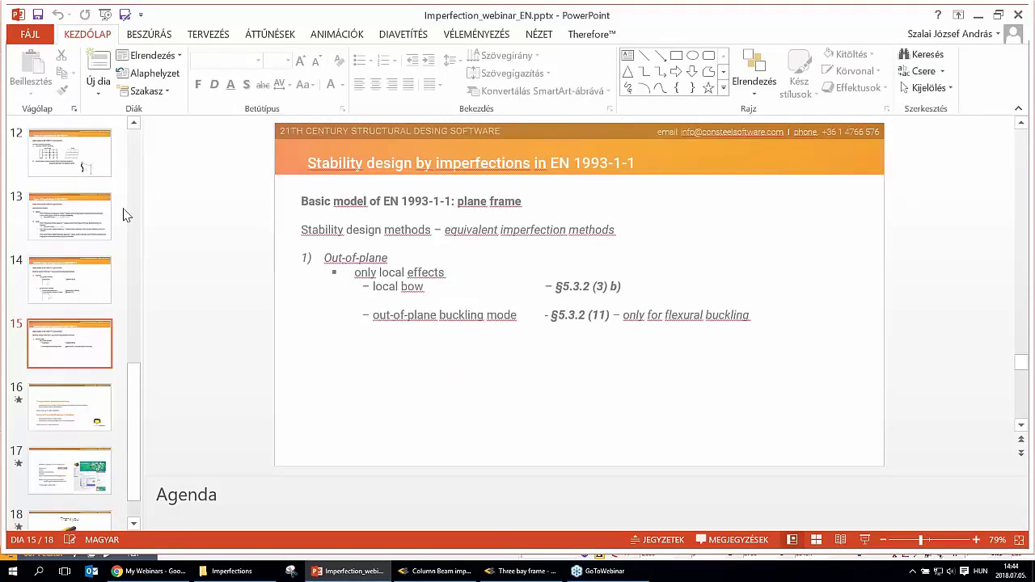
{"action": "scroll", "coordinate": [130, 207], "scroll_direction": "up", "scroll_amount": 5}
{"action": "scroll", "coordinate": [136, 198], "scroll_direction": "up", "scroll_amount": 3}
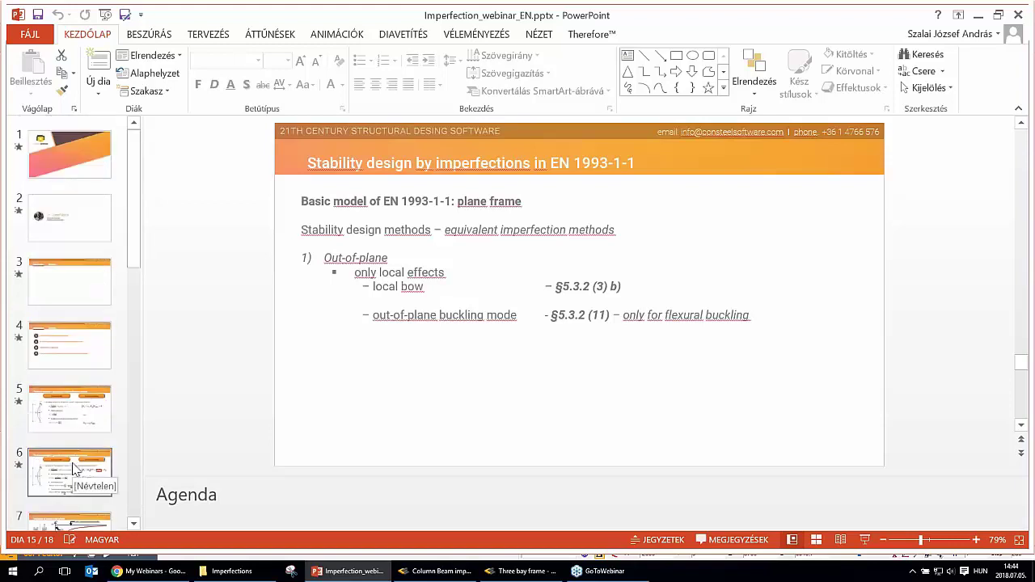
{"action": "scroll", "coordinate": [73, 468], "scroll_direction": "down", "scroll_amount": 1}
{"action": "scroll", "coordinate": [73, 471], "scroll_direction": "down", "scroll_amount": 3}
{"action": "left_click", "coordinate": [71, 487]}
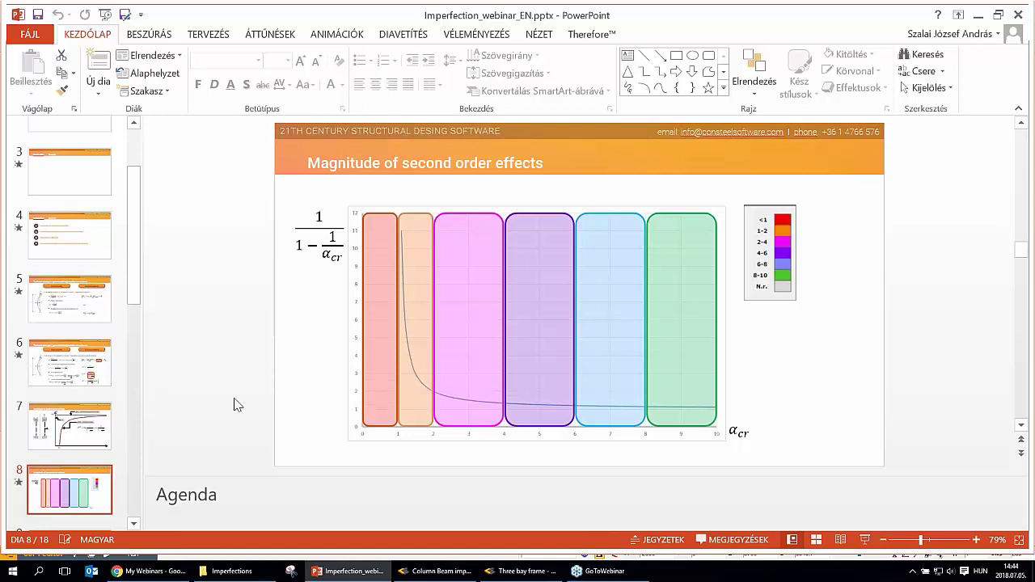
{"action": "left_click", "coordinate": [76, 316]}
{"action": "key", "text": "Down"}
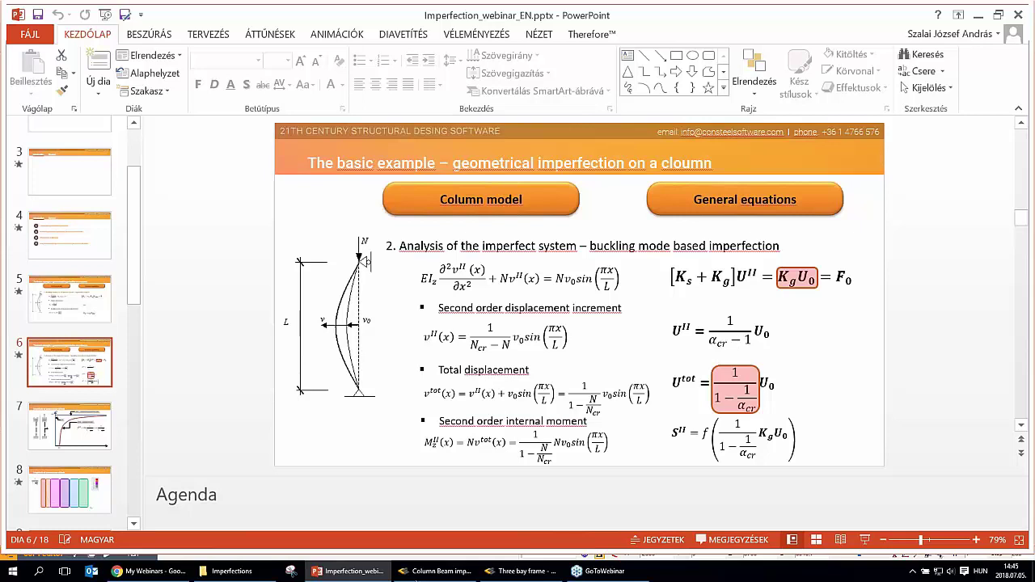
Switch back to ConSteel and open the settings for applying the column's first buckling eigenshape as an imperfection.
{"action": "left_click", "coordinate": [436, 571]}
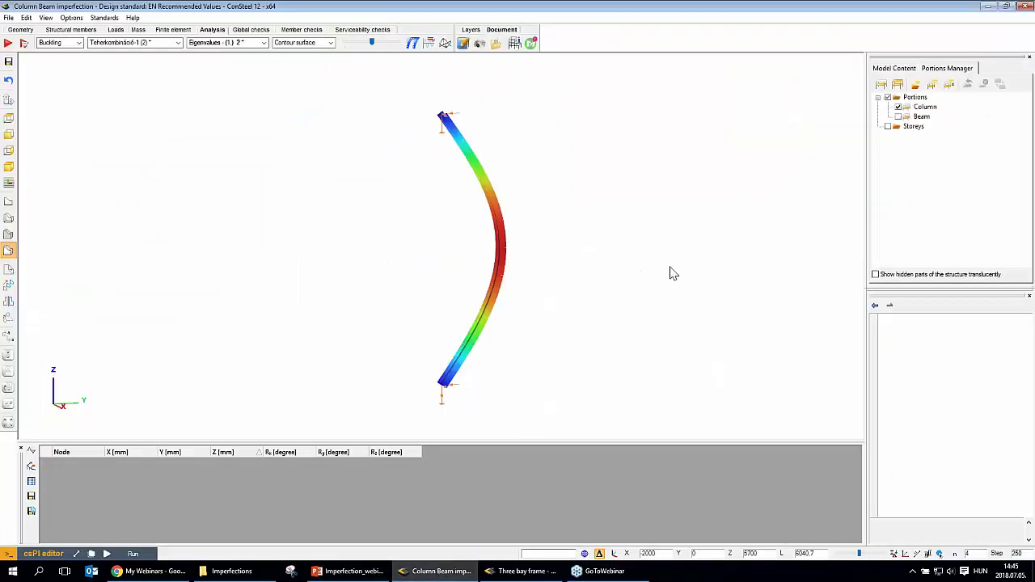
{"action": "left_click", "coordinate": [517, 228]}
{"action": "right_click", "coordinate": [507, 250]}
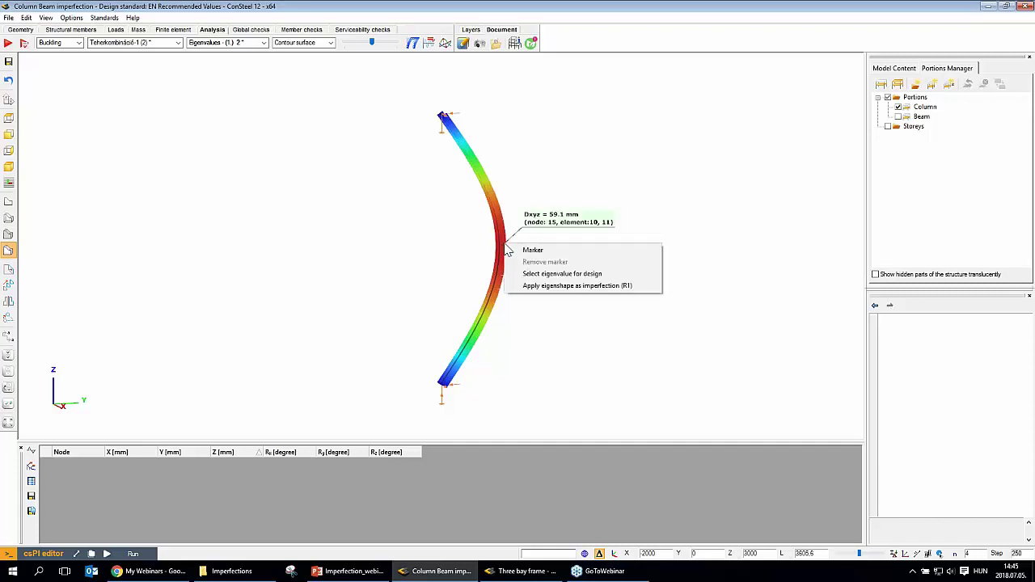
{"action": "left_click", "coordinate": [556, 290]}
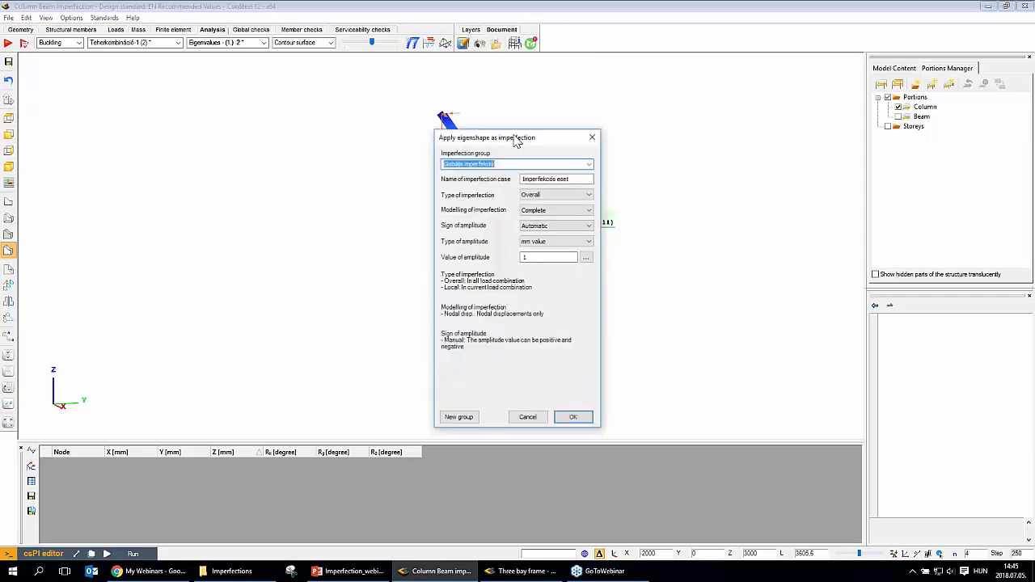
{"action": "left_click_drag", "start_coordinate": [516, 142], "coordinate": [640, 99]}
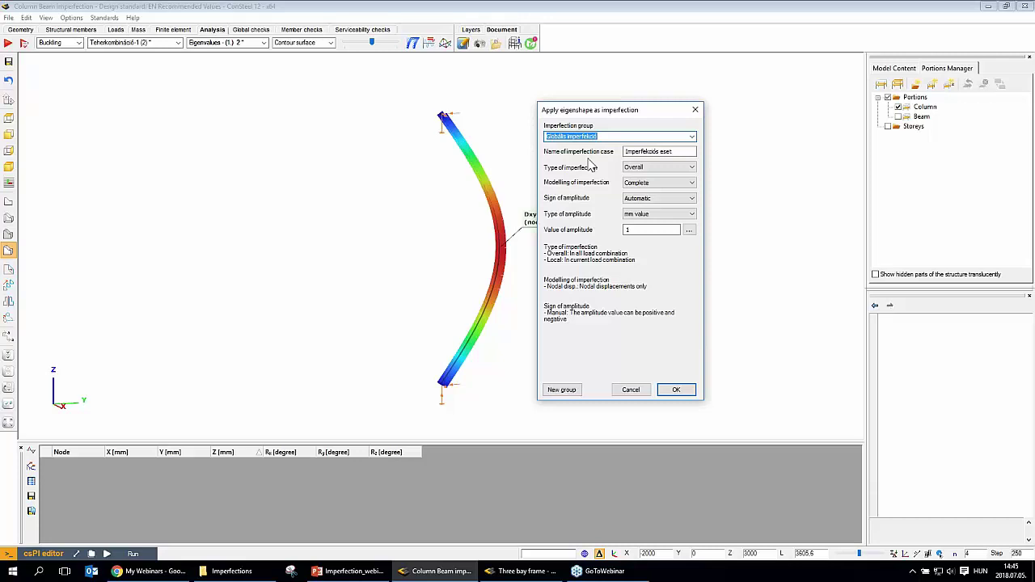
Name the imperfection group "Imperfection group1" and the imperfection case "Flexural imperfection".
{"action": "type", "text": "Imperfection group 1"}
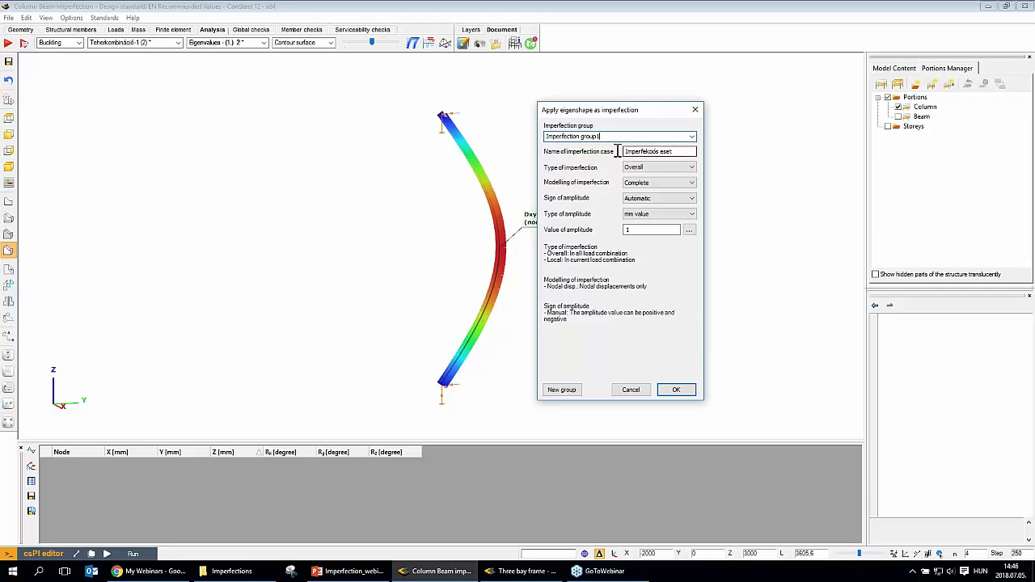
{"action": "key", "text": "Tab"}
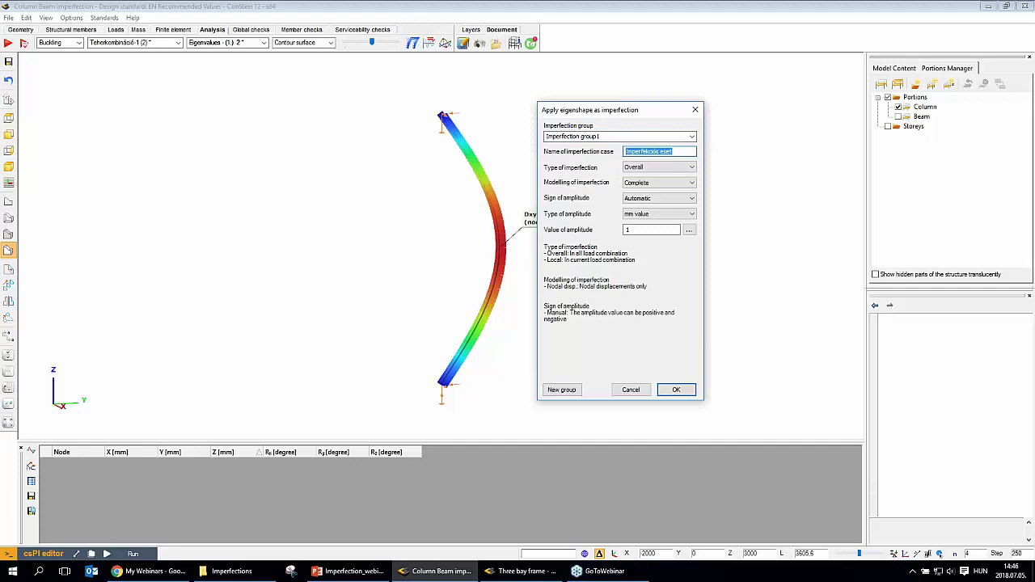
{"action": "type", "text": "Flexural imperfection"}
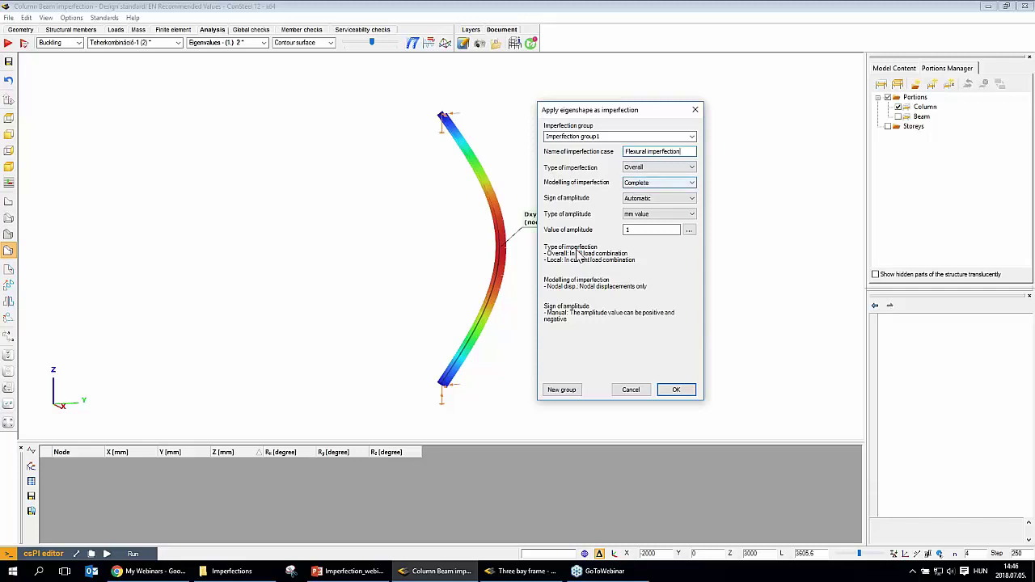
Choose Overall imperfection type, Complete modelling, Automatic amplitude sign and mm value as the amplitude type.
{"action": "left_click", "coordinate": [688, 168]}
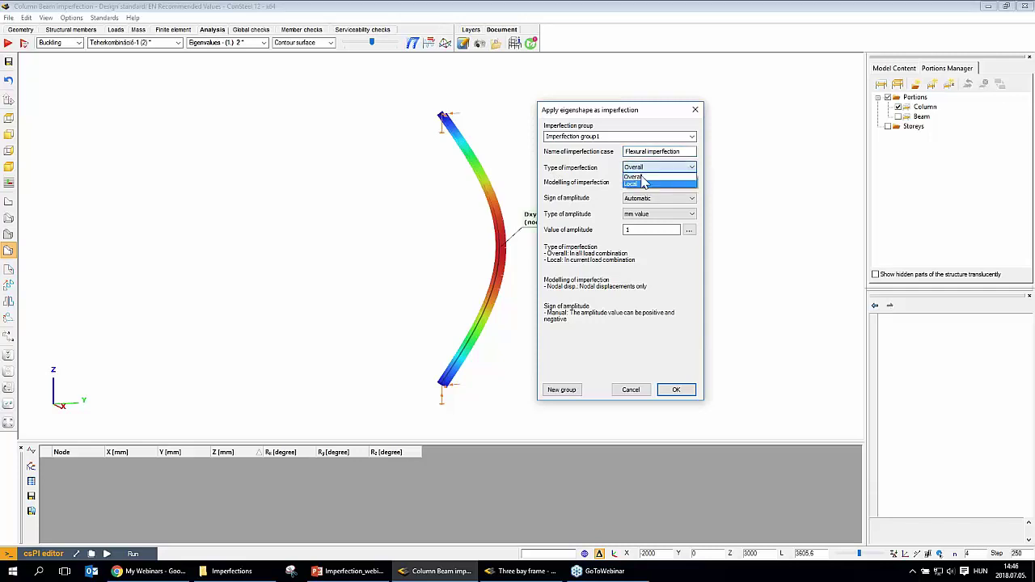
{"action": "left_click", "coordinate": [549, 257]}
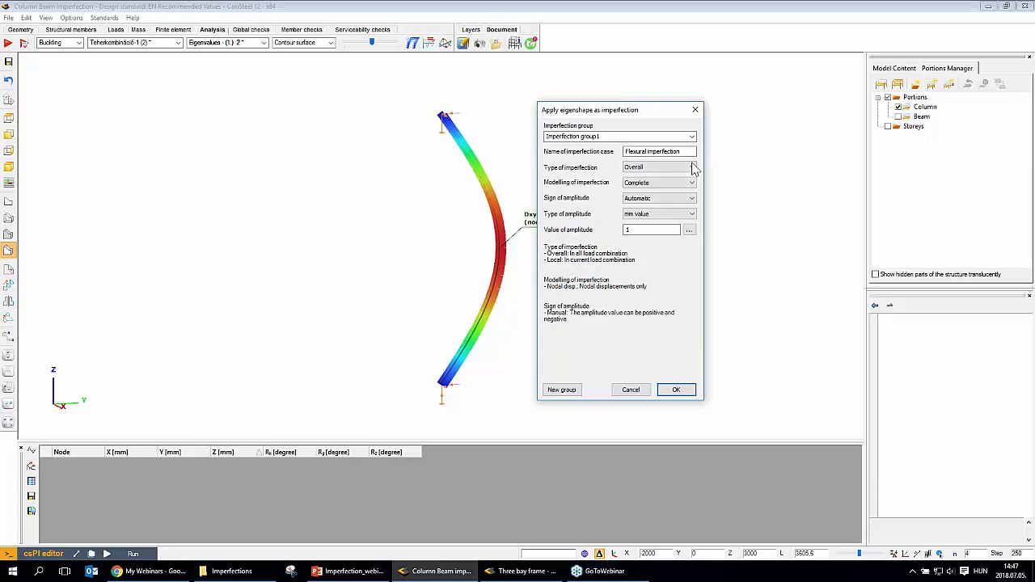
{"action": "scroll", "coordinate": [668, 188], "scroll_direction": "down", "scroll_amount": 1}
{"action": "left_click", "coordinate": [691, 169]}
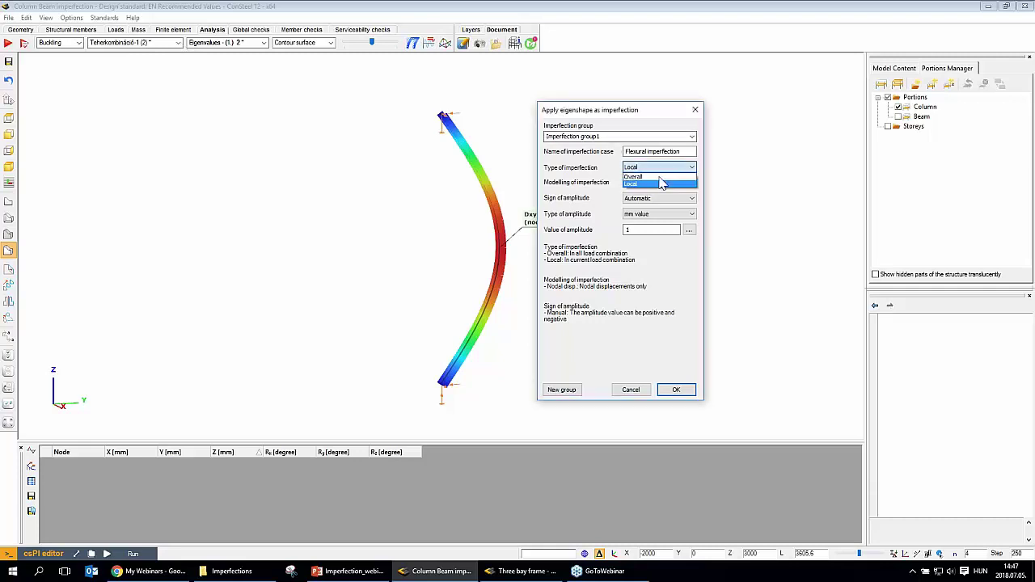
{"action": "key", "text": "Return"}
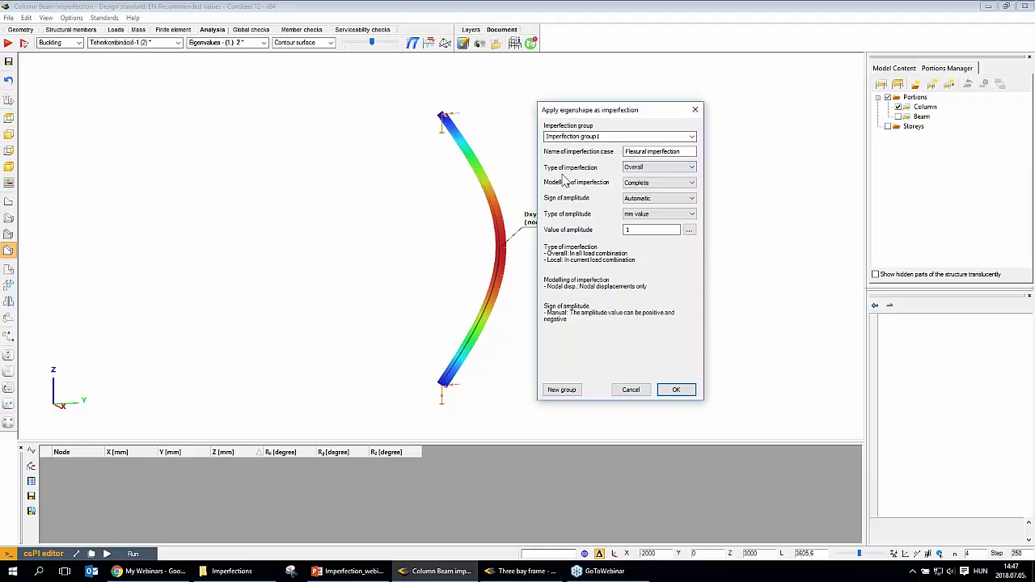
{"action": "left_click", "coordinate": [644, 186]}
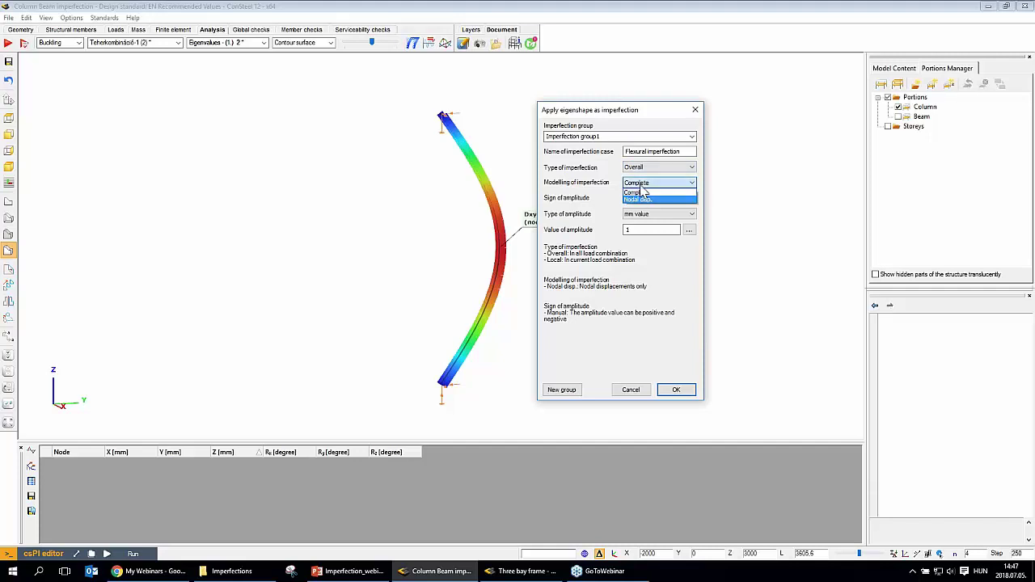
{"action": "left_click", "coordinate": [643, 191]}
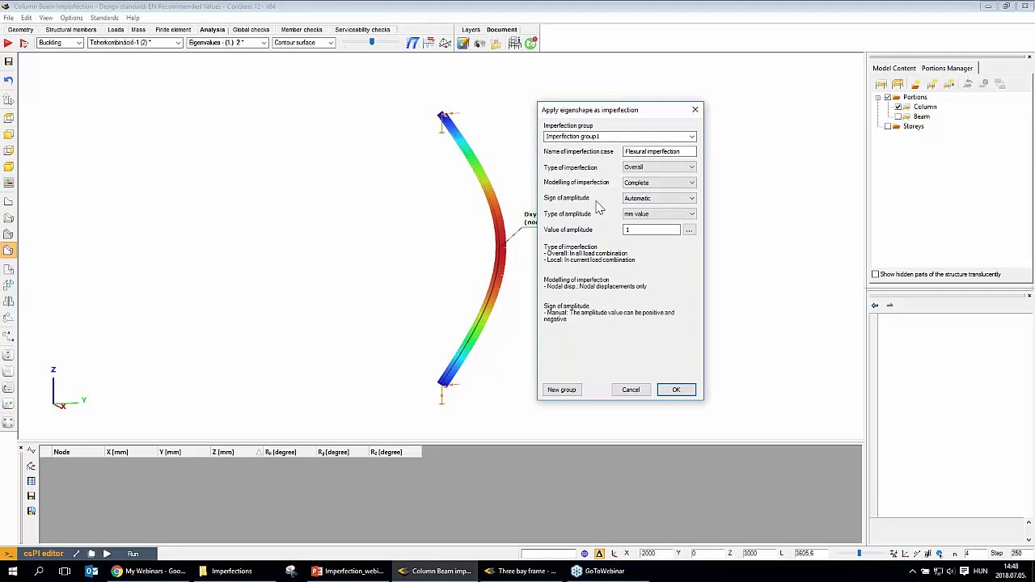
{"action": "left_click", "coordinate": [692, 199]}
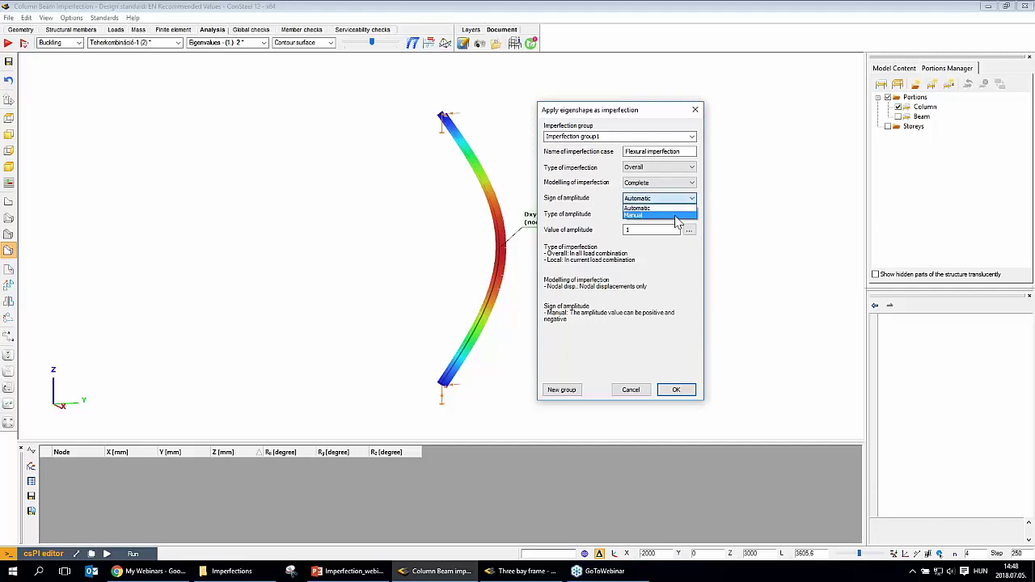
{"action": "left_click", "coordinate": [631, 208]}
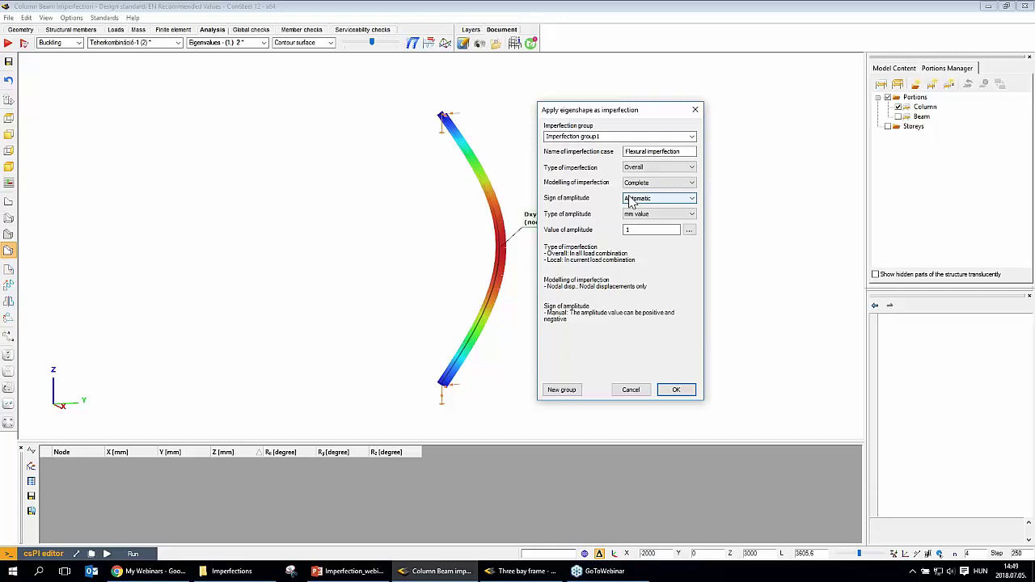
{"action": "left_click", "coordinate": [694, 217]}
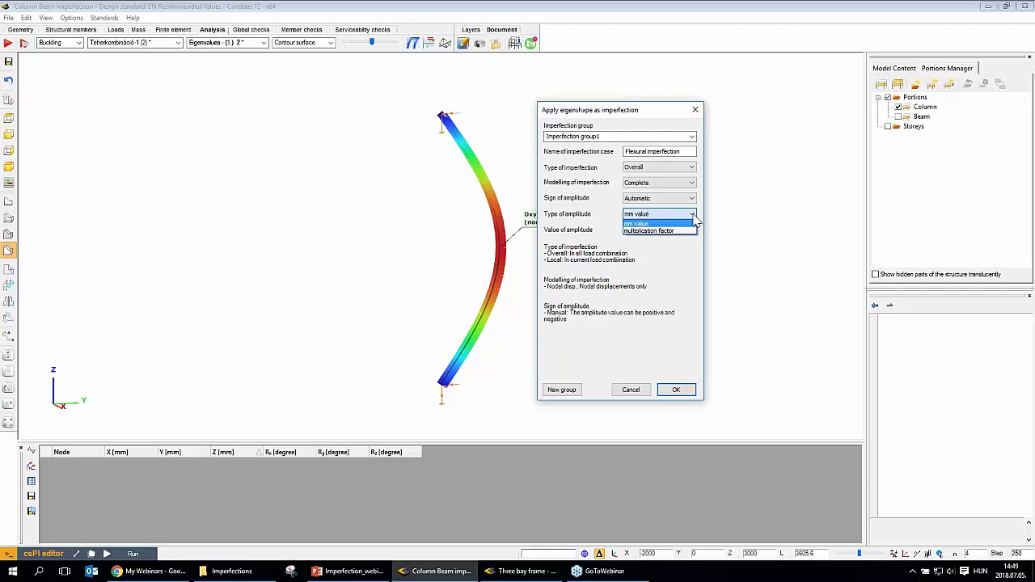
{"action": "left_click", "coordinate": [694, 223]}
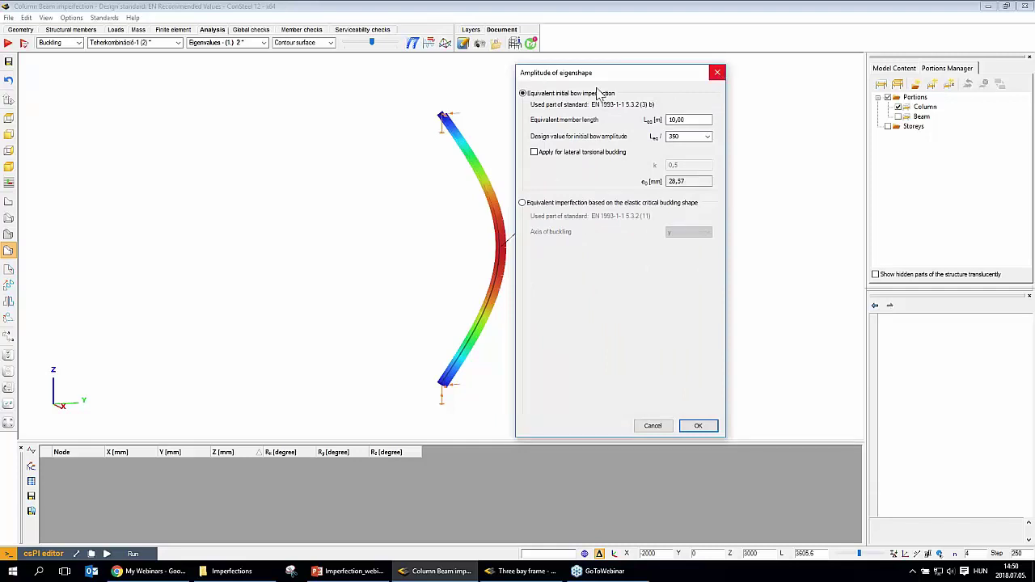
Leave the standard-based amplitude calculation, set the amplitude value to 10 mm and apply the eigenshape imperfection.
{"action": "key", "text": "Escape"}
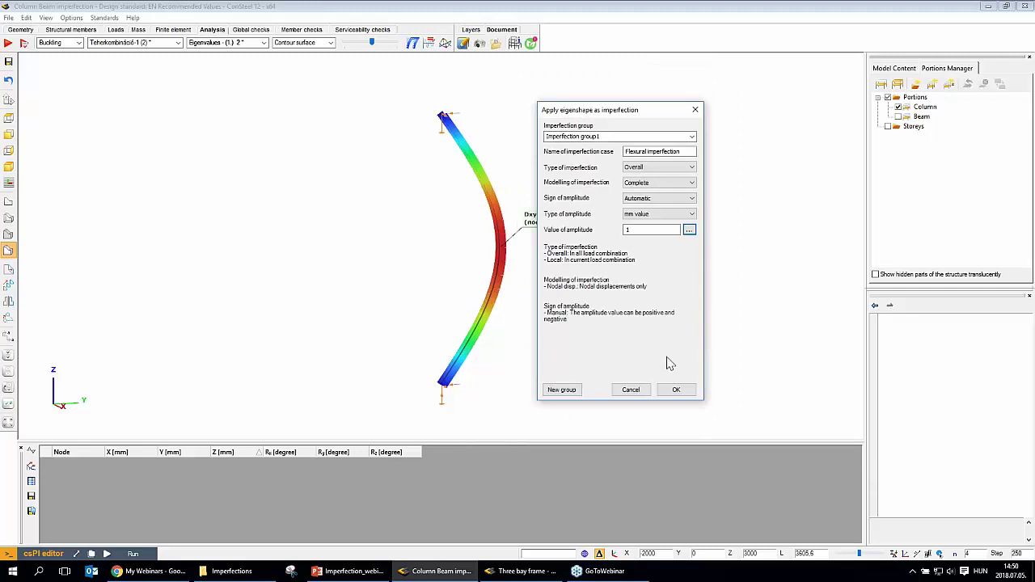
{"action": "key", "text": "shift+Tab"}
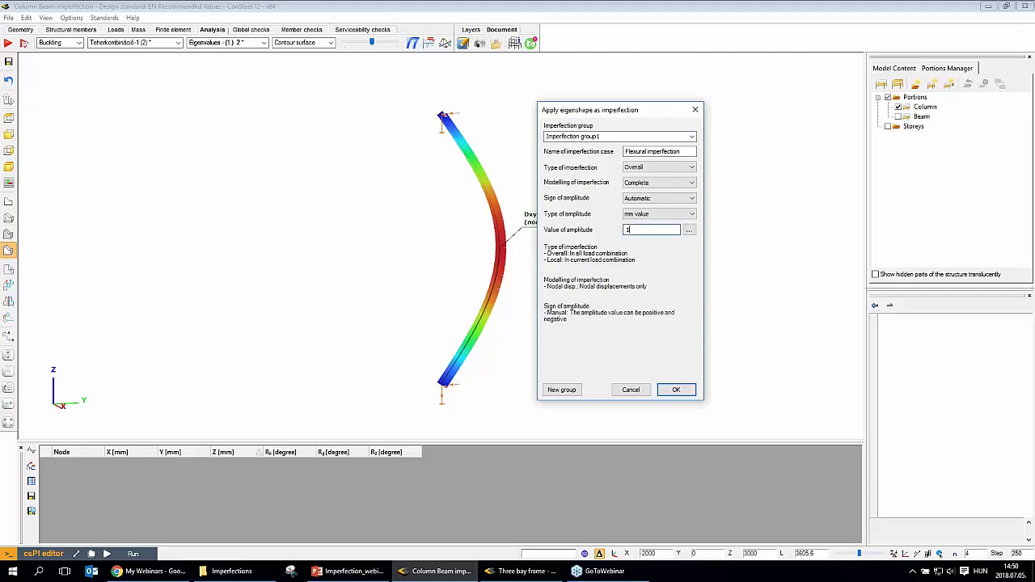
{"action": "type", "text": "0"}
{"action": "left_click", "coordinate": [677, 390]}
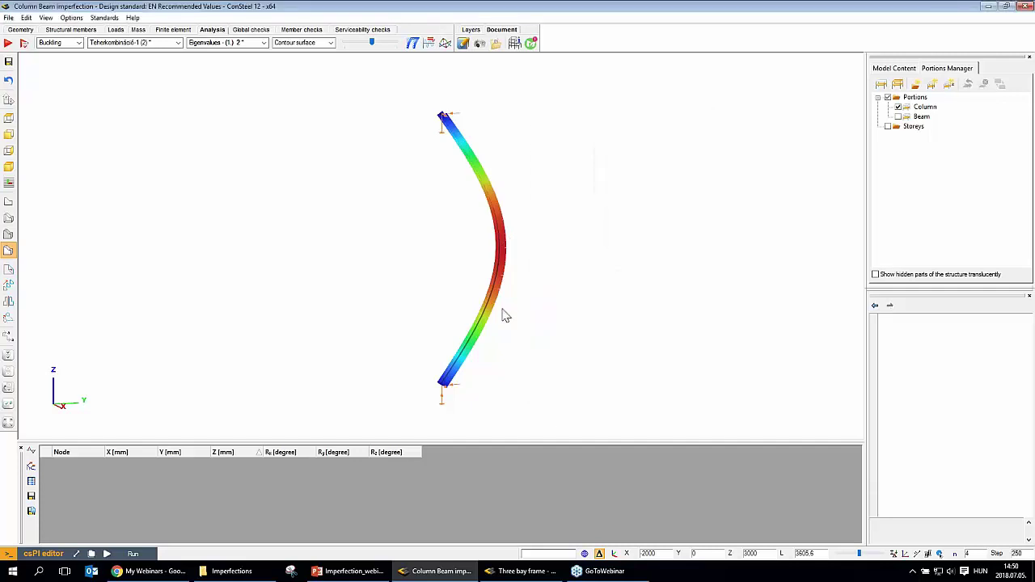
Review the flexural imperfection case under the global imperfections' eigenshape application and close the settings.
{"action": "left_click", "coordinate": [116, 30]}
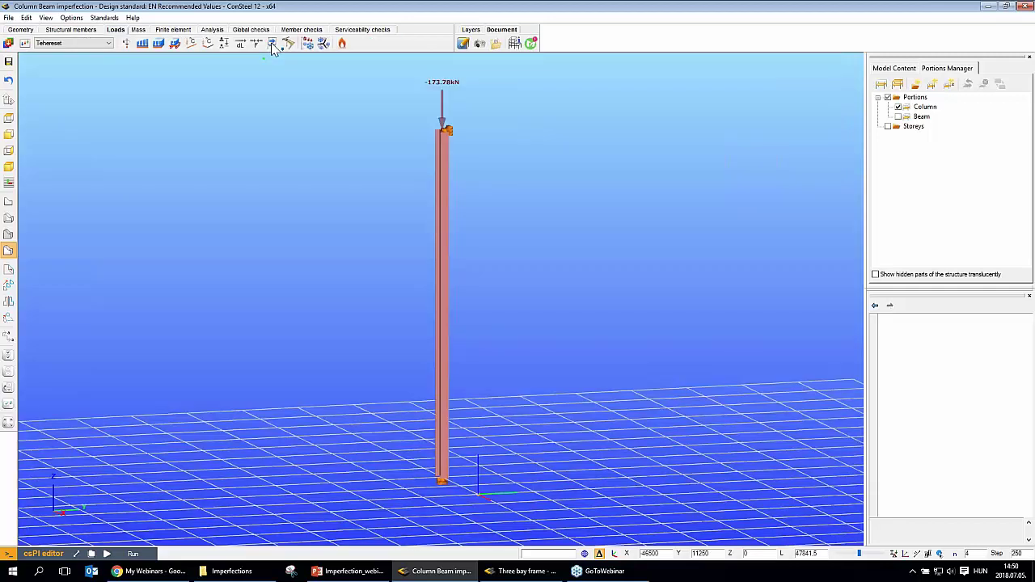
{"action": "left_click", "coordinate": [272, 45]}
{"action": "left_click", "coordinate": [158, 85]}
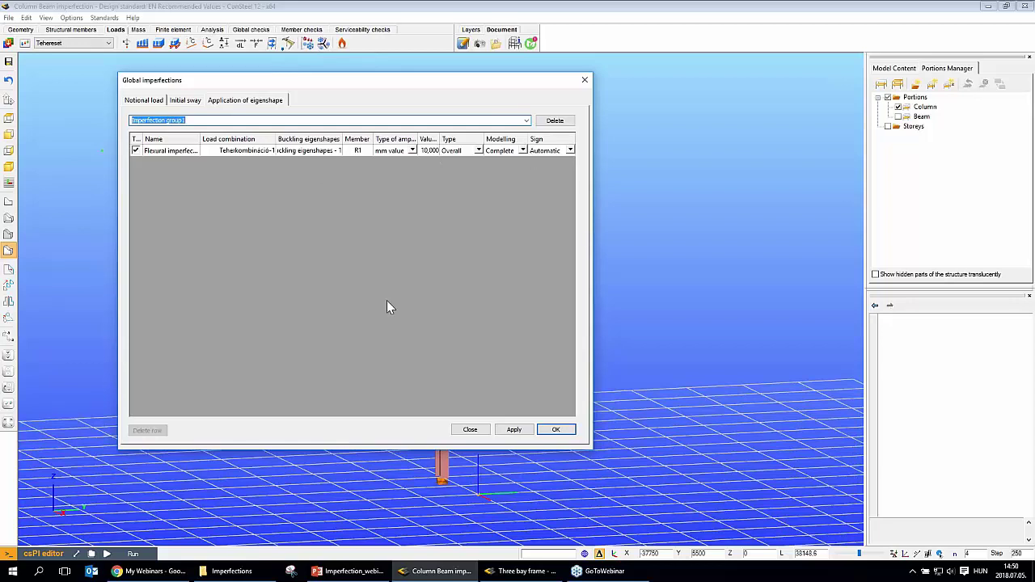
{"action": "left_click", "coordinate": [470, 429]}
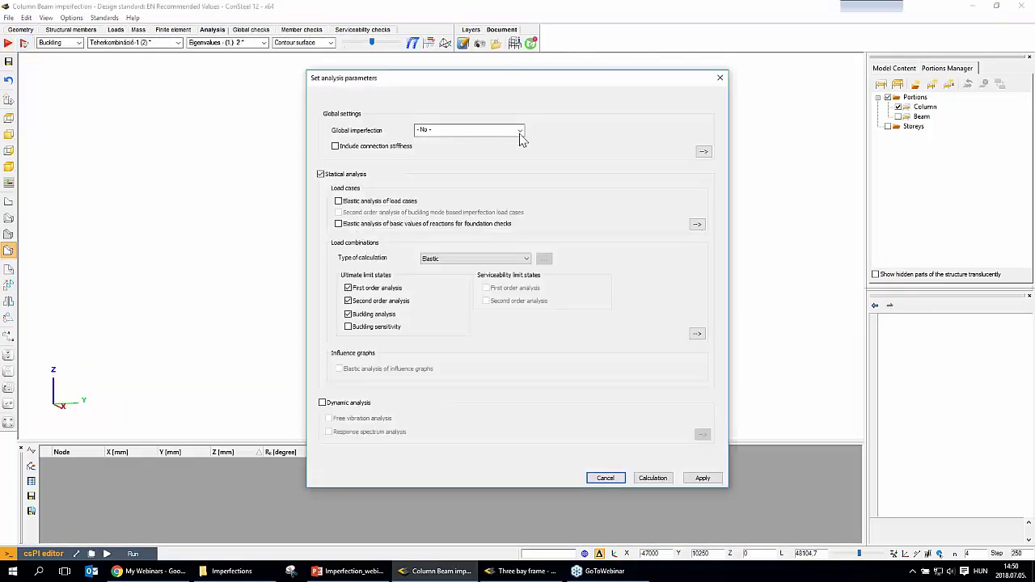
Select Imperfection group1 as the global imperfection for the statical analysis, including second order analysis of buckling mode based imperfection load cases.
{"action": "left_click", "coordinate": [521, 134]}
{"action": "left_click", "coordinate": [440, 148]}
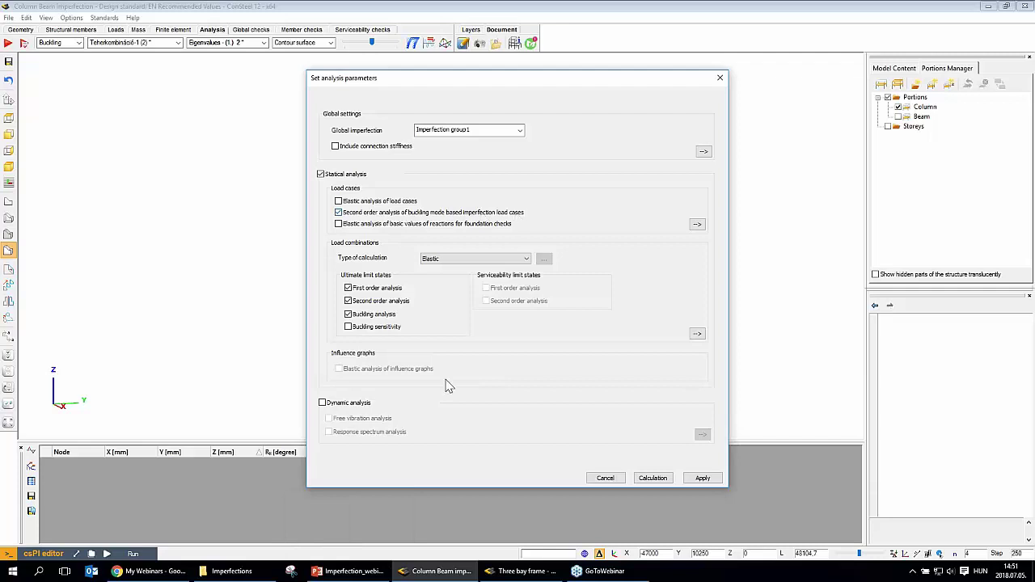
Consult the PowerPoint slide on buckling mode based imperfection analysis, return to the ConSteel column model and confirm the analysis settings.
{"action": "left_click", "coordinate": [354, 572]}
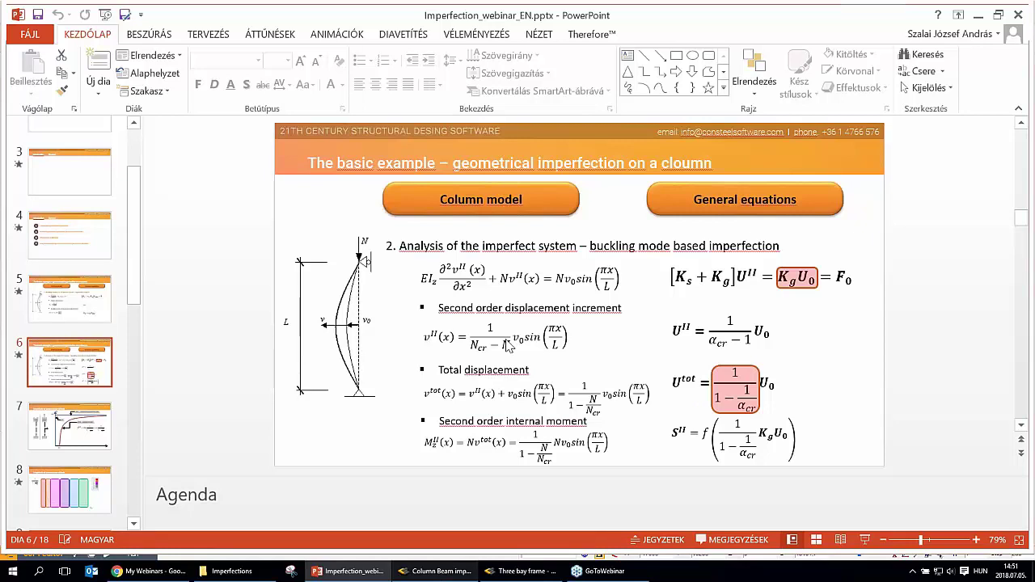
{"action": "key", "text": "alt+Tab"}
{"action": "key", "text": "Return"}
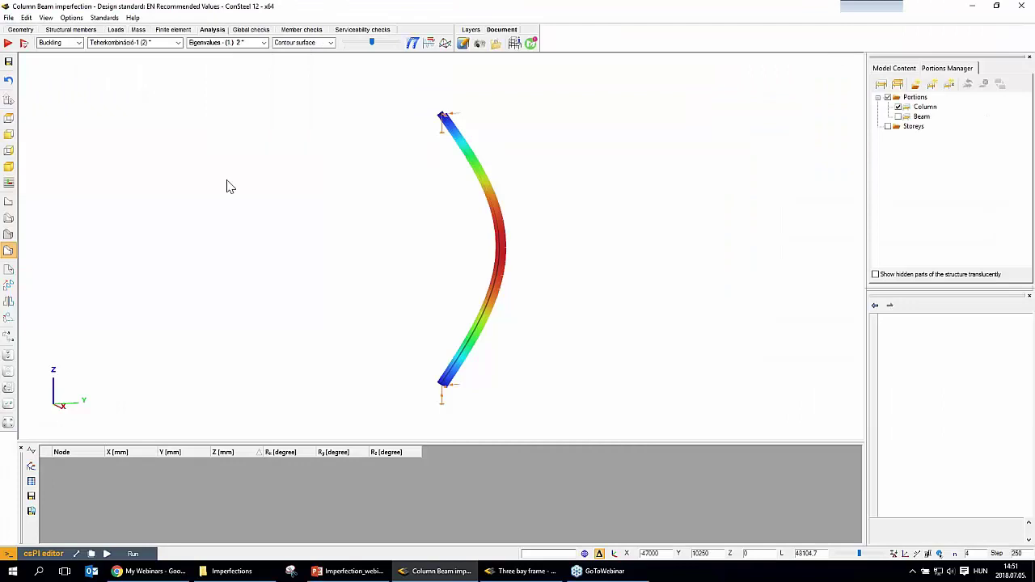
Display the column's first order XYZ deformation and reduce the deformation scale.
{"action": "left_click", "coordinate": [52, 42]}
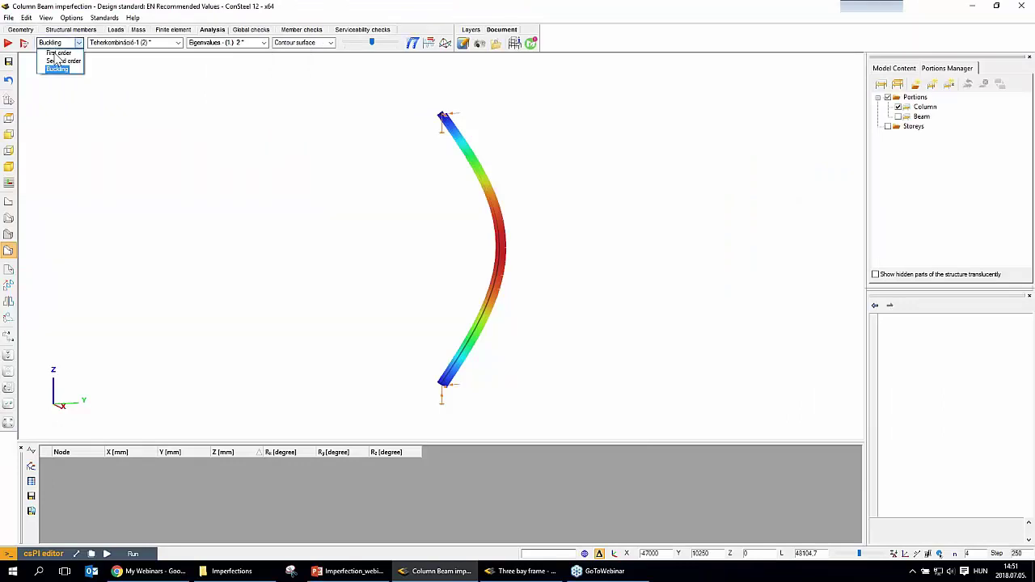
{"action": "left_click", "coordinate": [56, 54]}
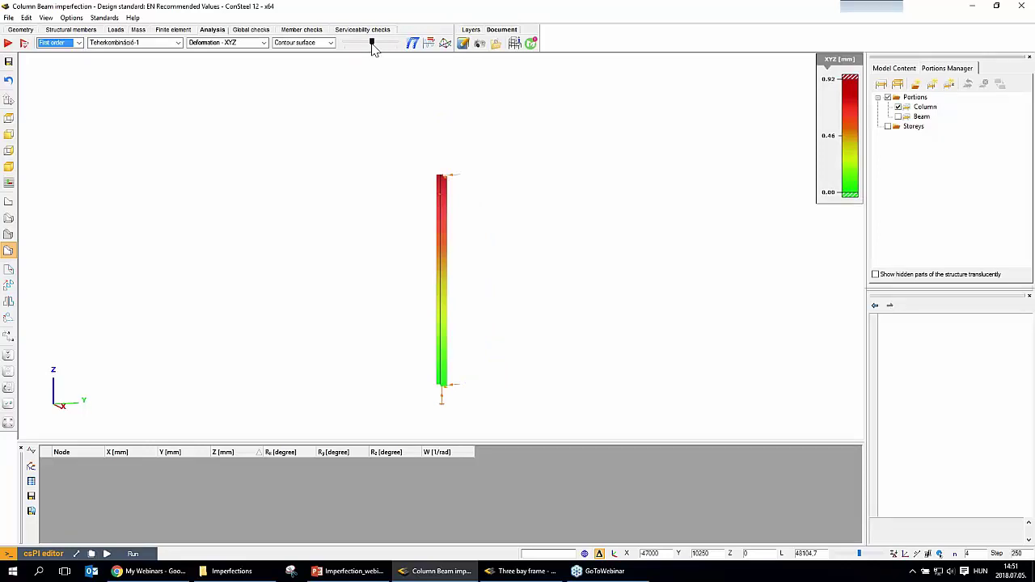
{"action": "left_click", "coordinate": [372, 44]}
{"action": "left_click", "coordinate": [369, 50]}
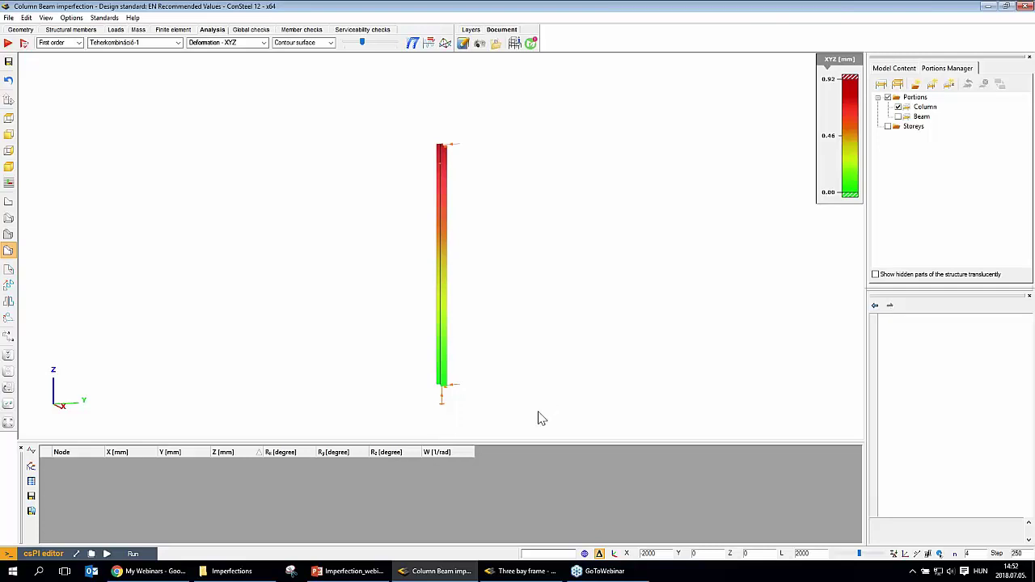
Switch back to PowerPoint to compare the column results with the equations for the imperfect system.
{"action": "left_click", "coordinate": [352, 571]}
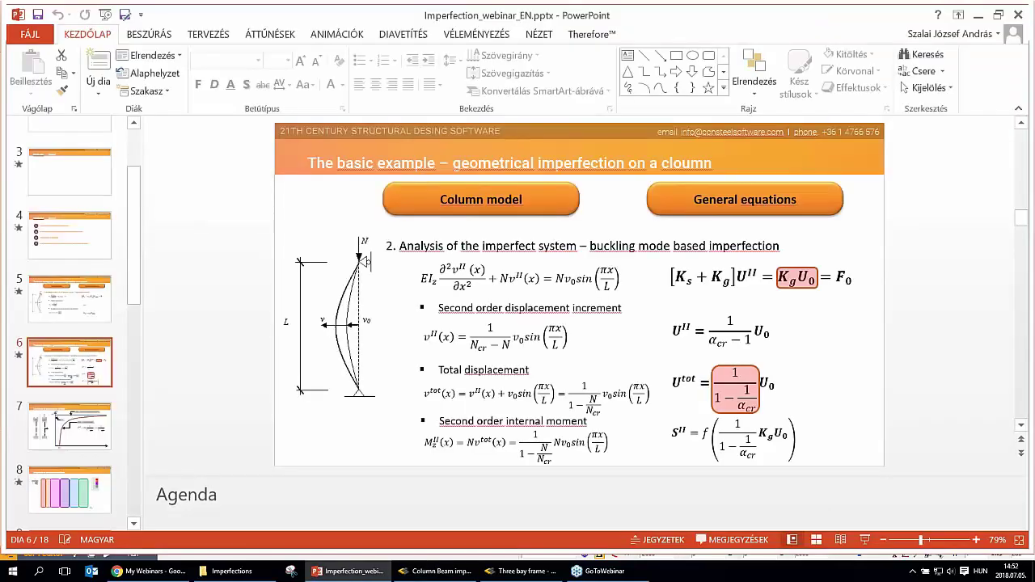